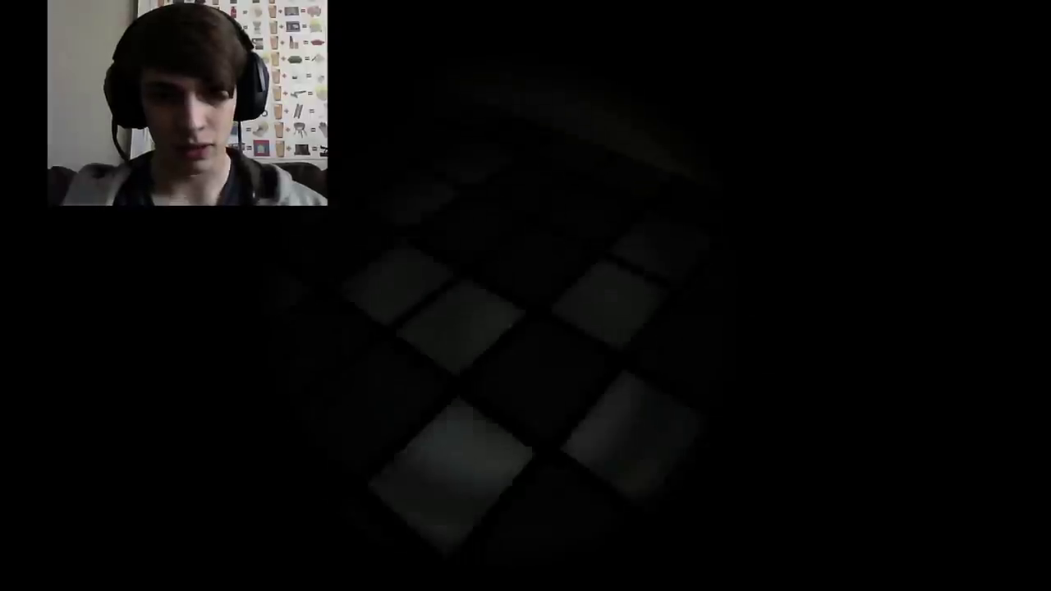
Pick up the pistol from the floor, open the padded door, and fire once.
key("w")
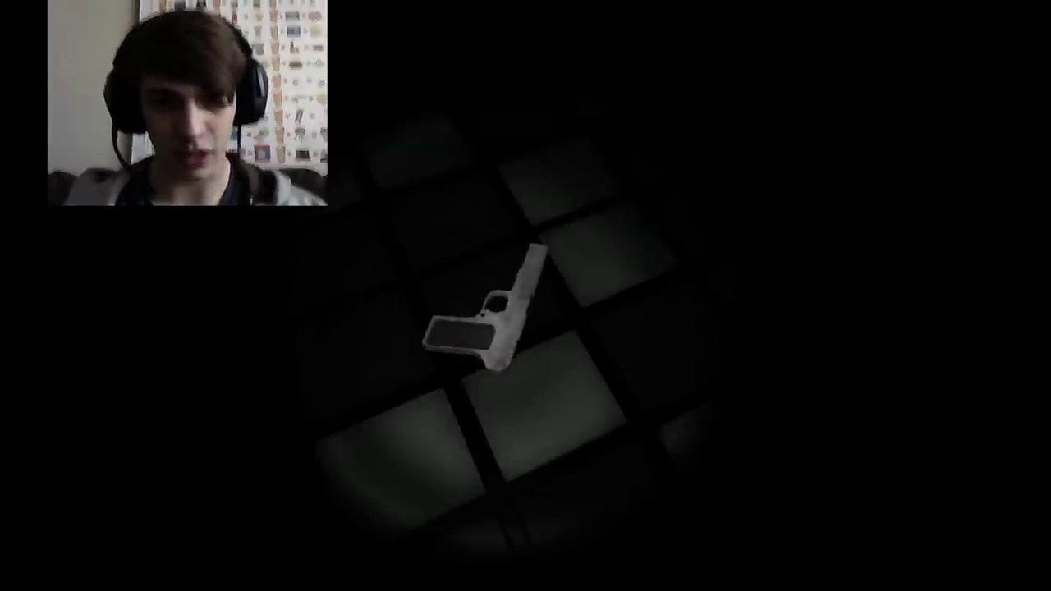
key("e")
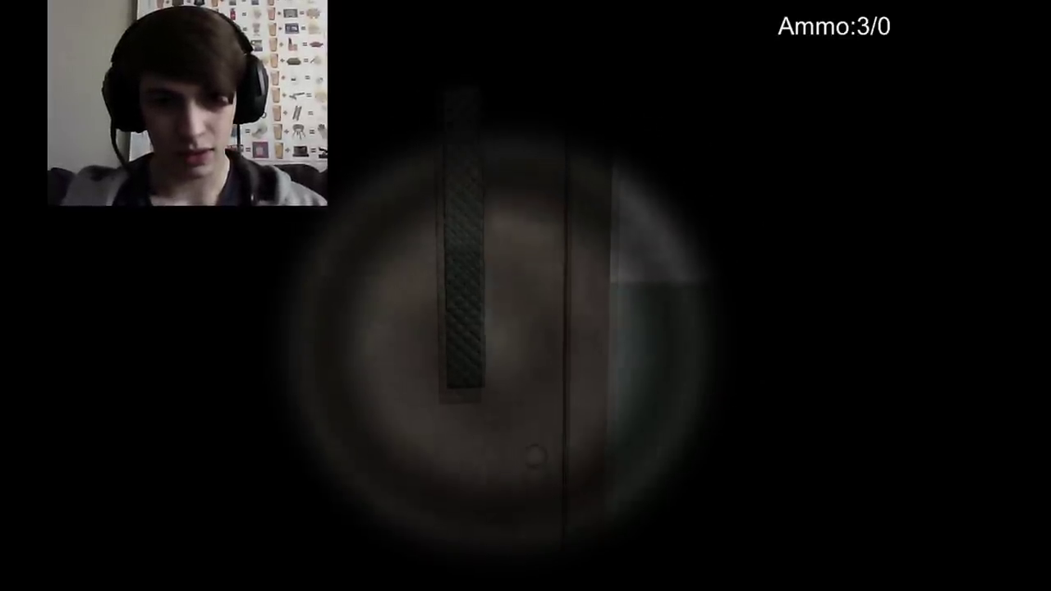
key("e")
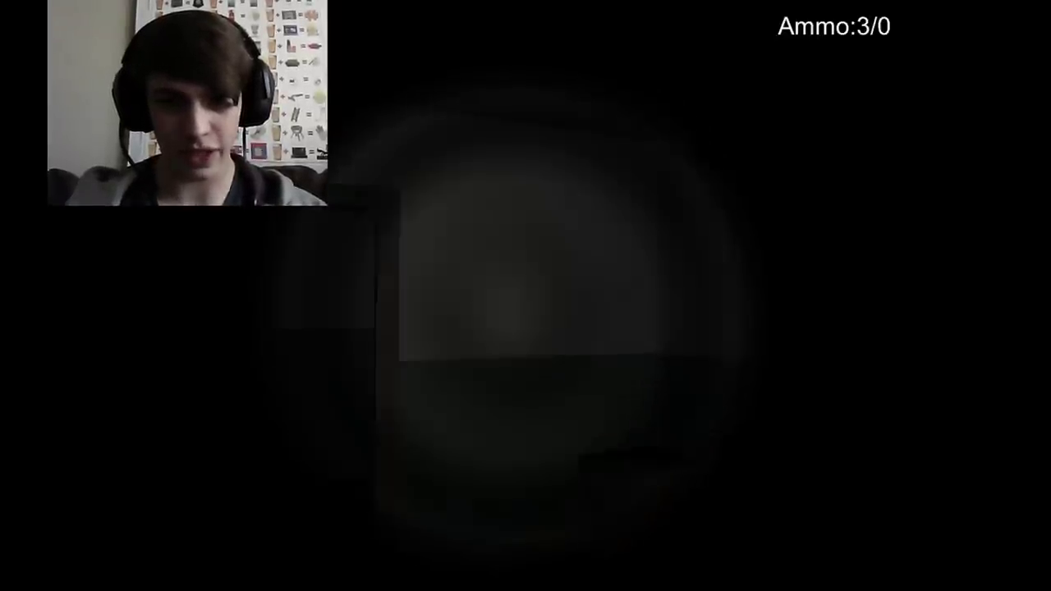
left_click(526, 296)
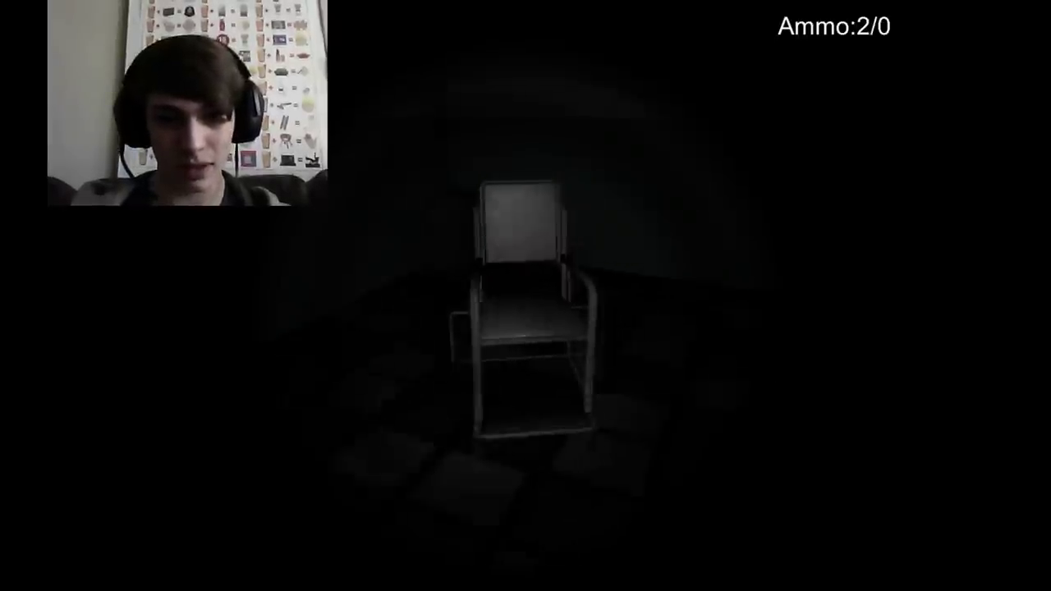
Walk past the chair into the room with the bed and try the locked door.
key("w")
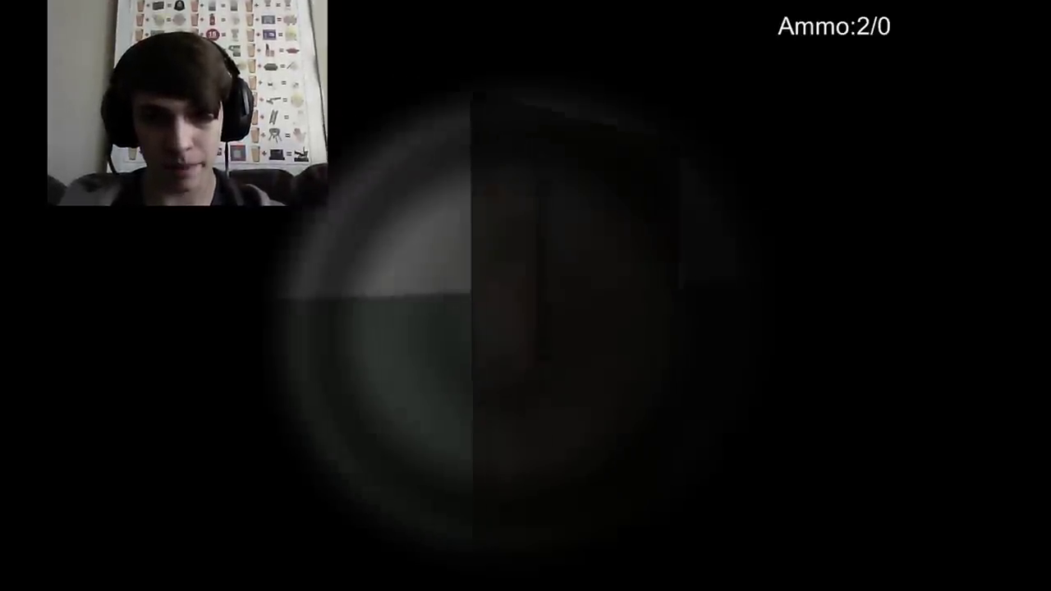
key("w")
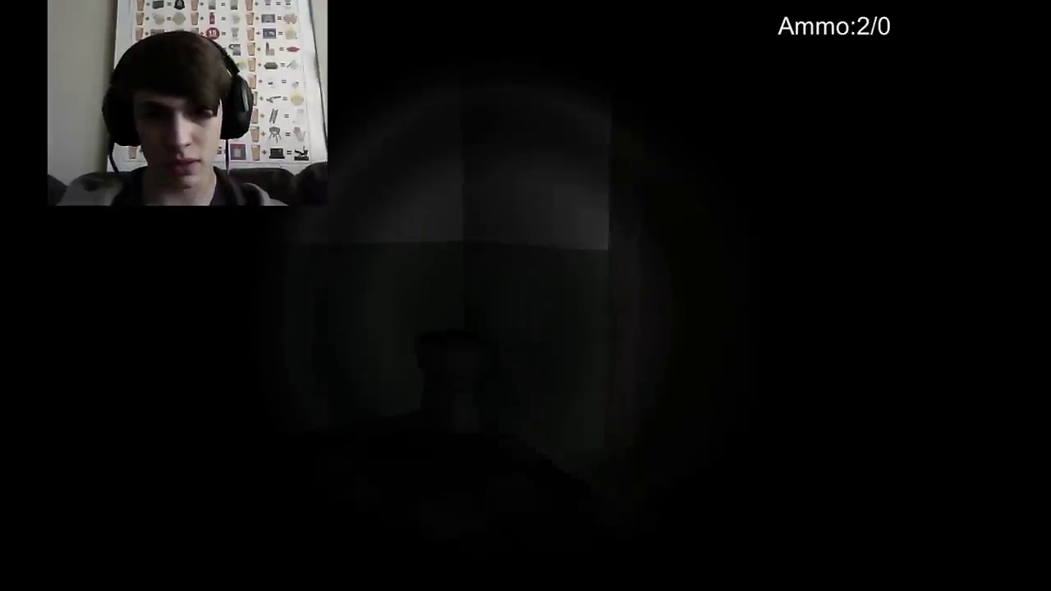
key("w")
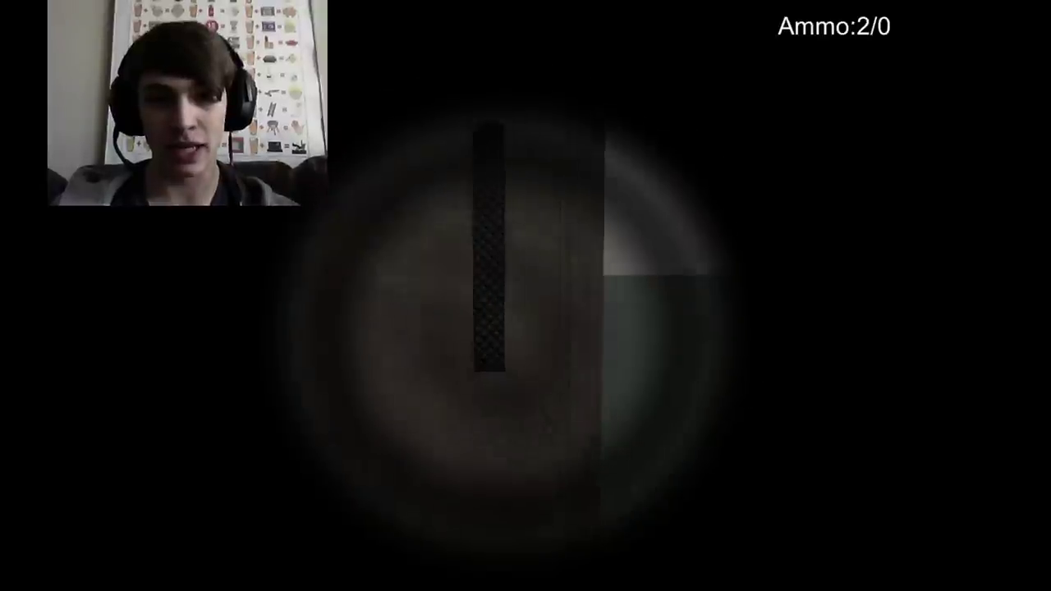
key("e")
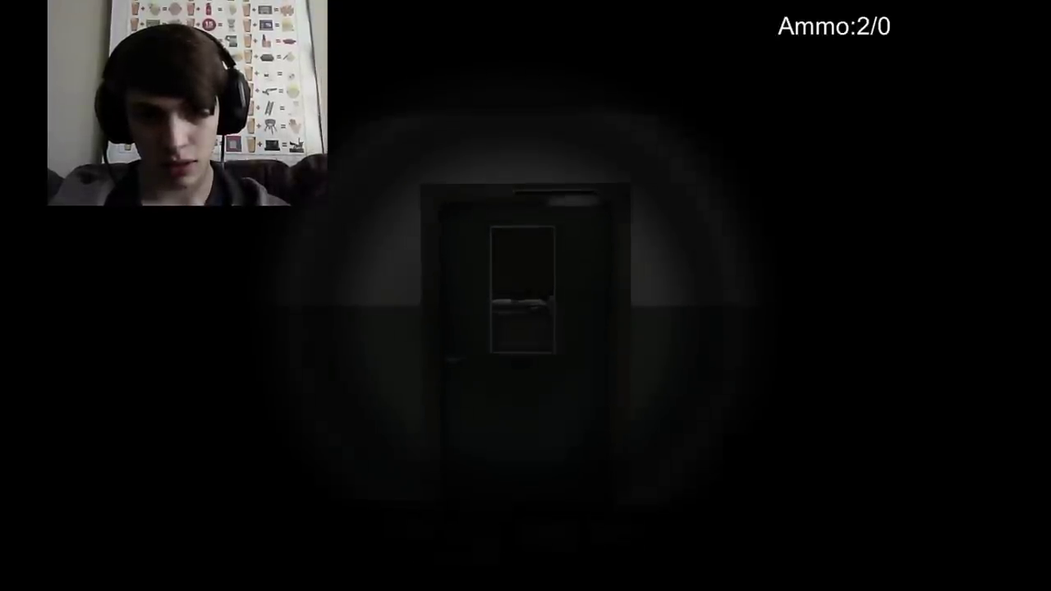
Open the Staff only door and walk into the fire-lit room.
key("w")
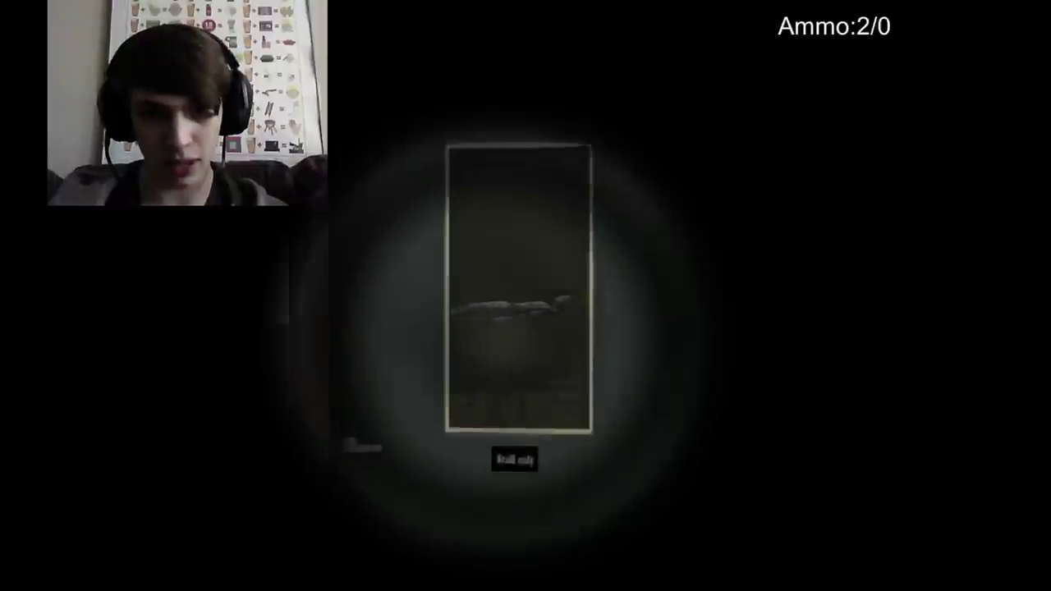
key("w")
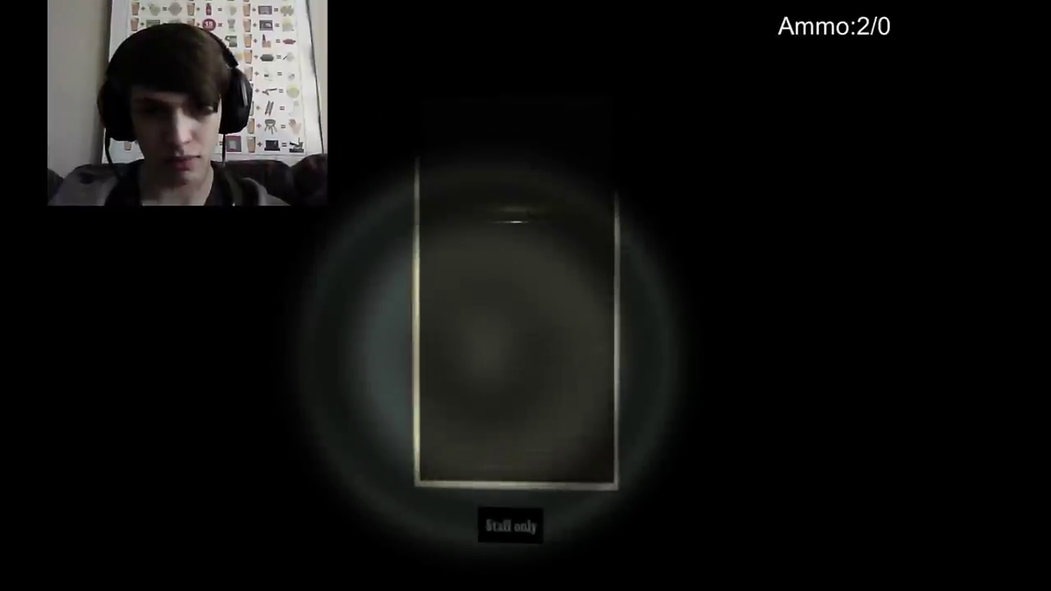
key("e")
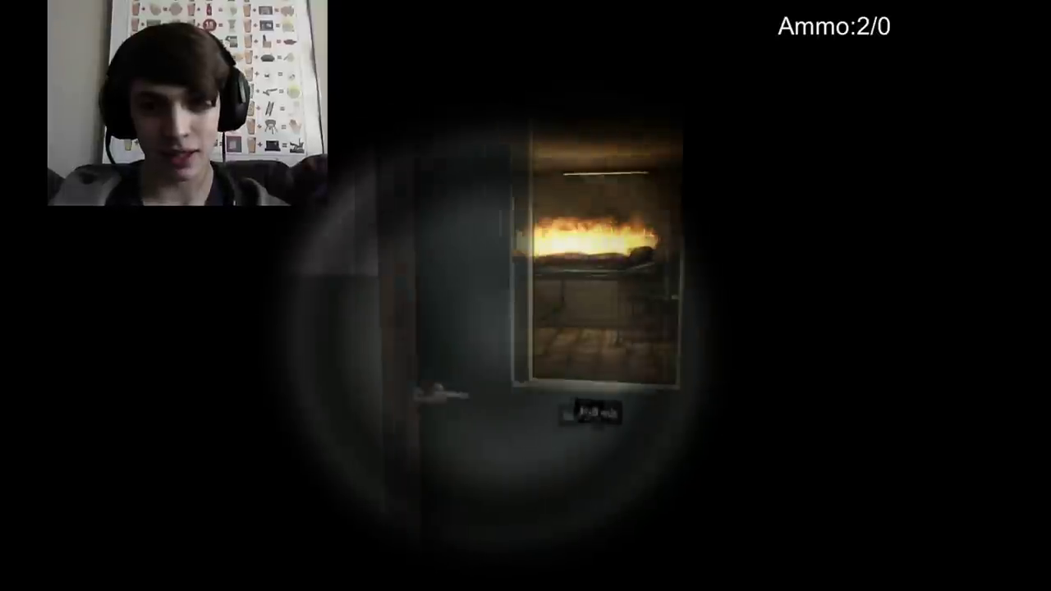
key("w")
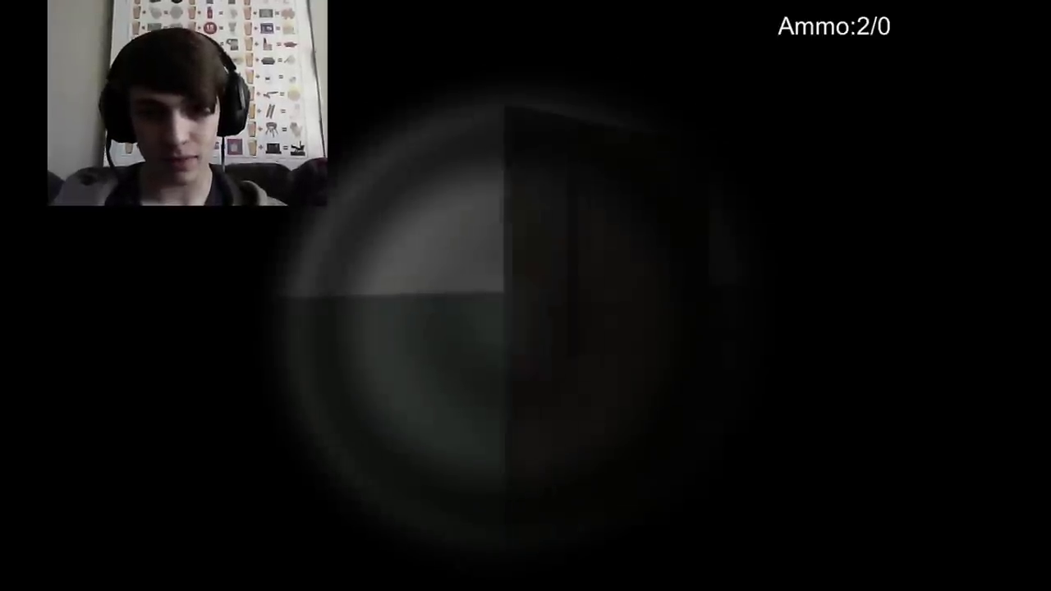
Pass the wall with faint writing to the dark doorway and face the dim wall.
key("w")
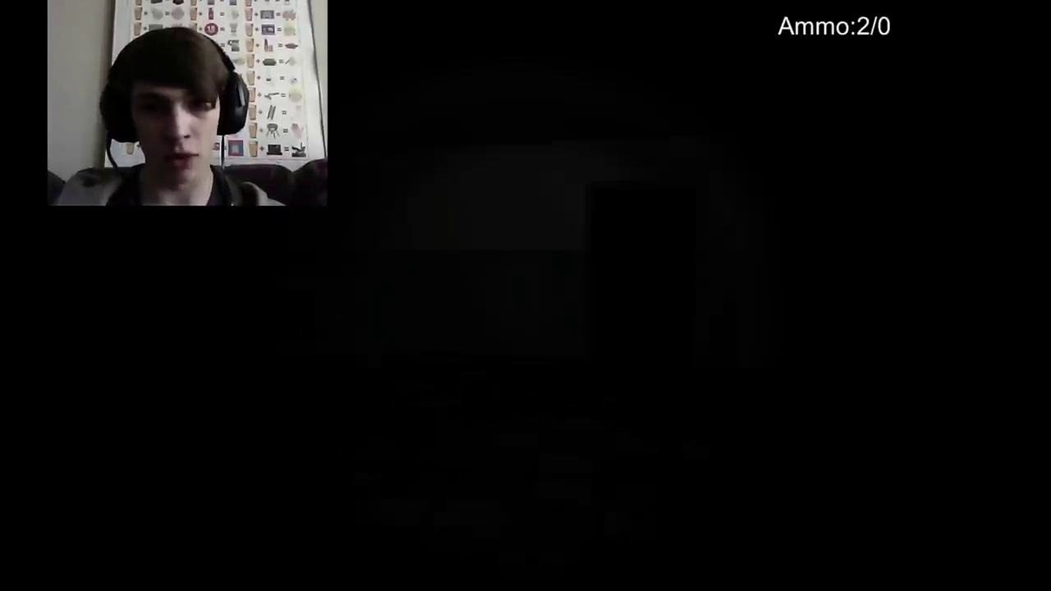
key("w")
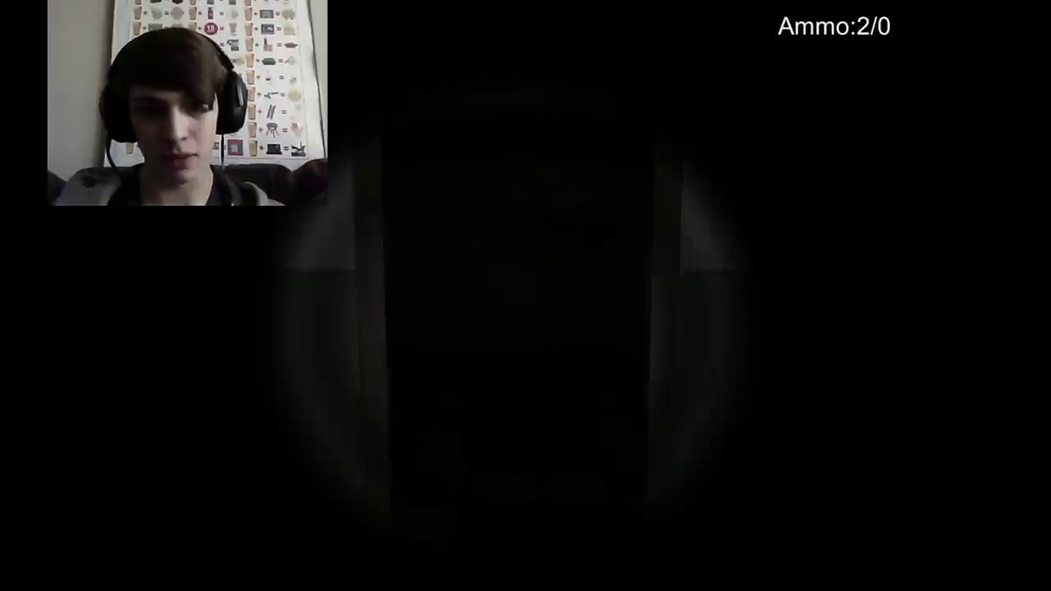
key("w")
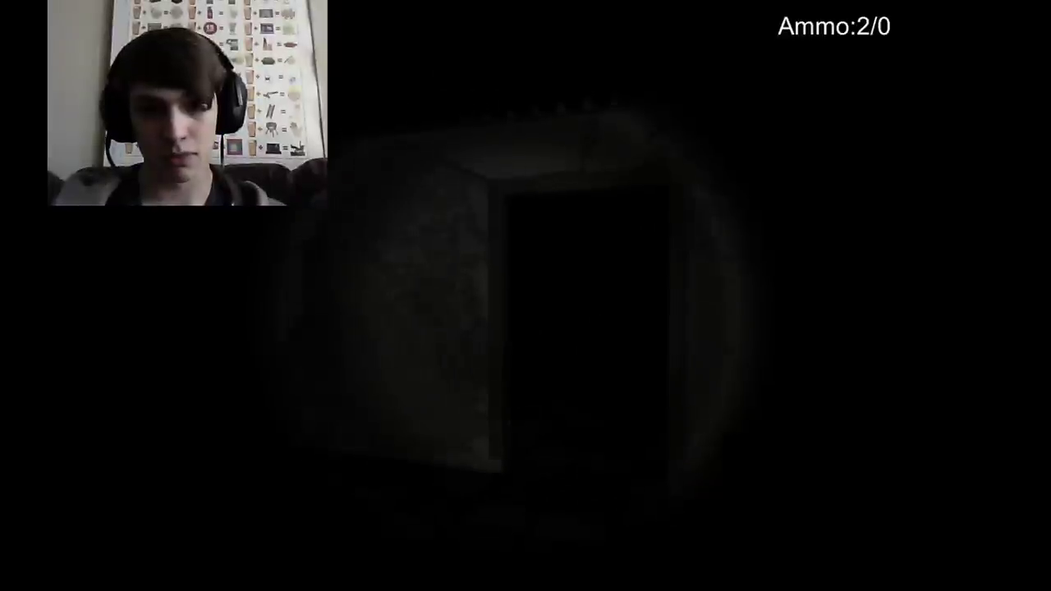
key("w")
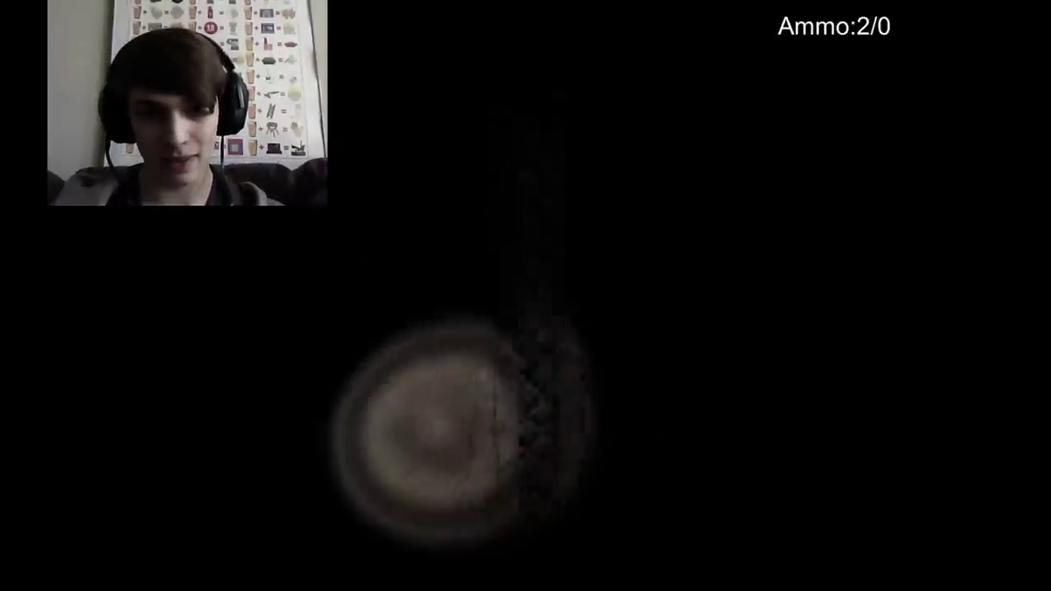
left_click_drag(526, 295, 411, 296)
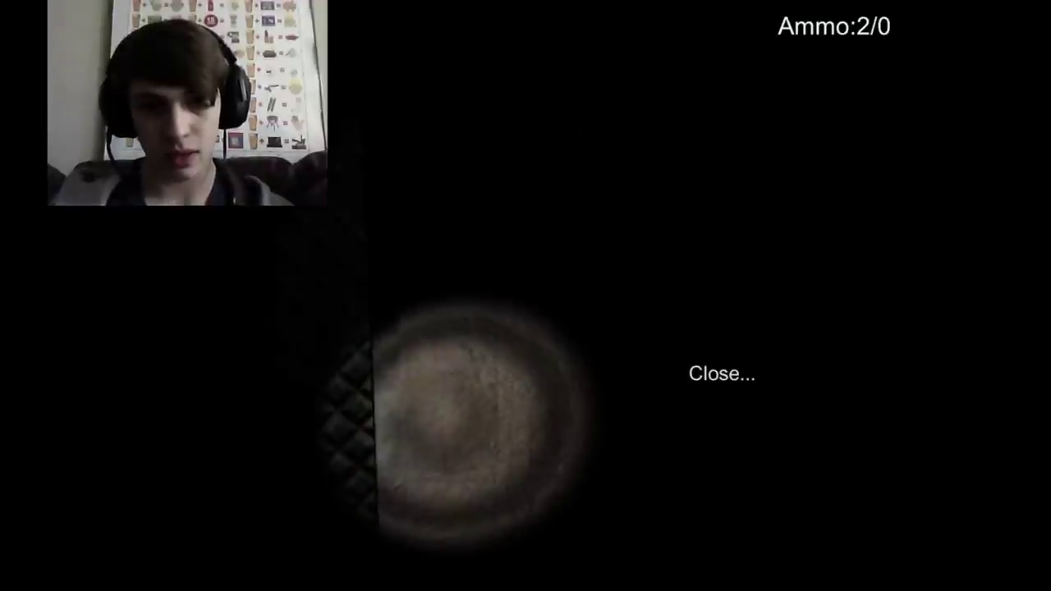
Turn off the flashlight in the dark corridor, bringing up the breath meter.
key("f")
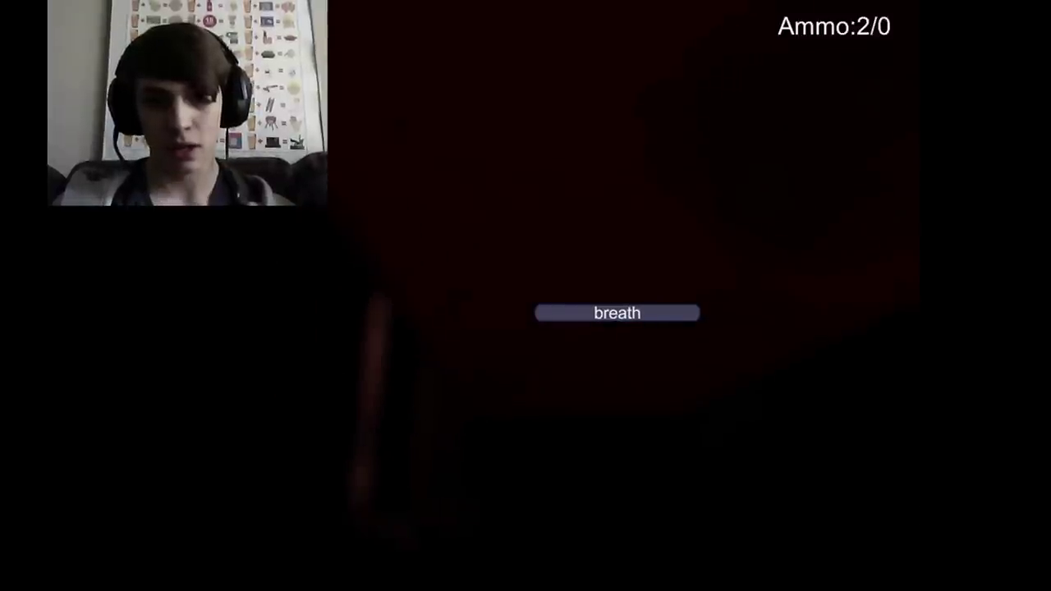
Shoot the threat ahead while the breath bar shows, dropping ammo from 2 to 1.
left_click(526, 296)
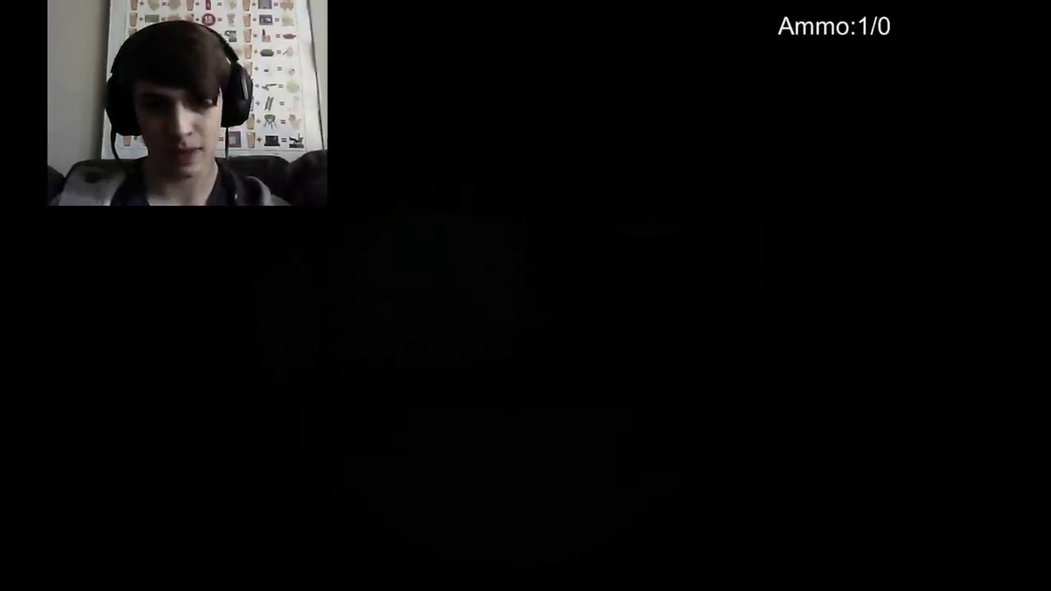
Fire the final bullet at the figure, leaving ammo at 0.
left_click(526, 296)
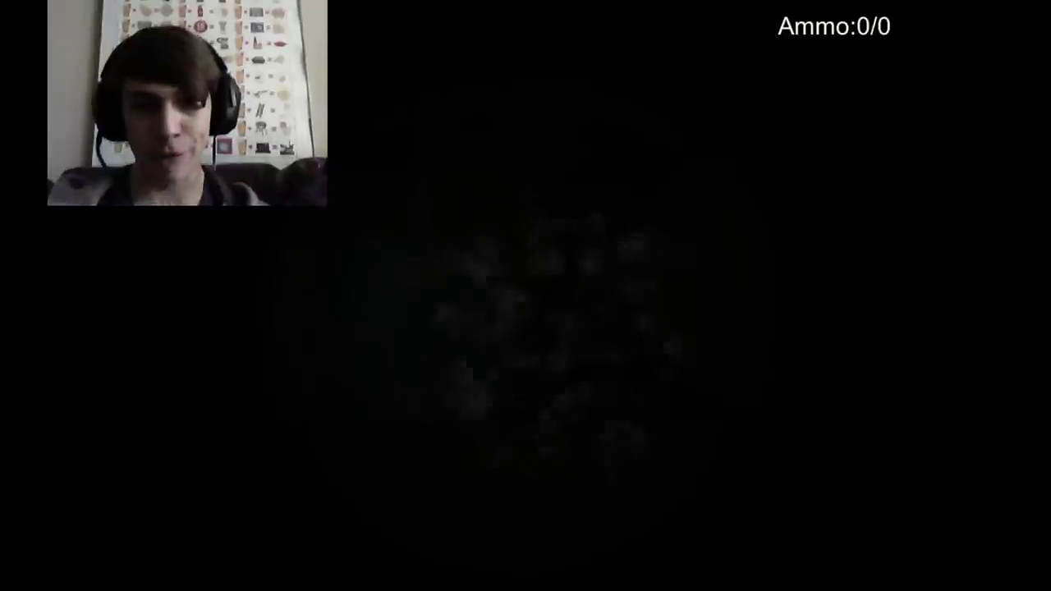